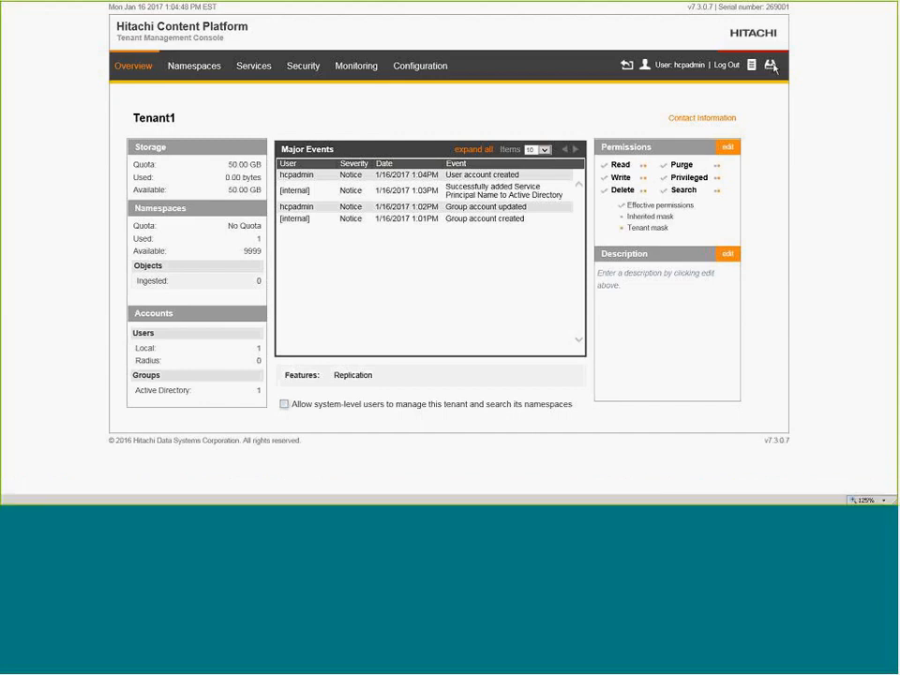
- Download the HCP-DM Windows installer from the tenant console's tools and save hcpdm.exe
left_click(773, 69)
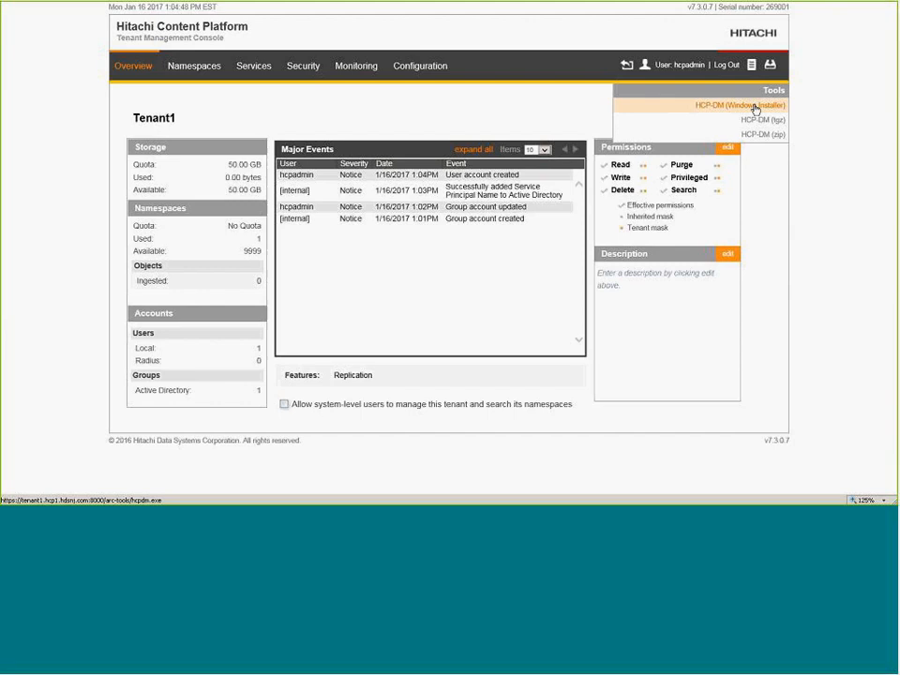
left_click(755, 109)
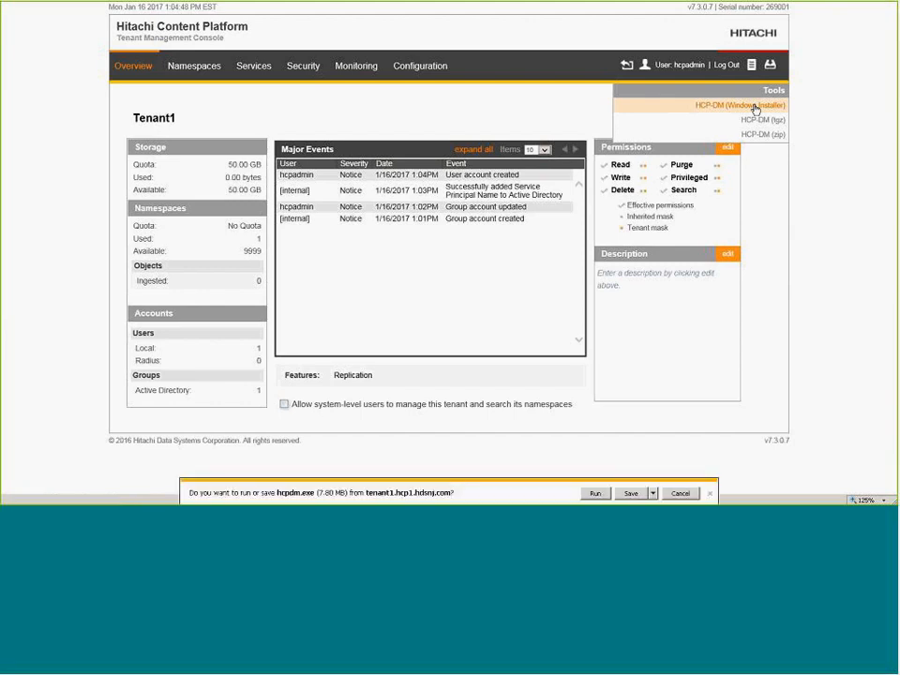
left_click(630, 494)
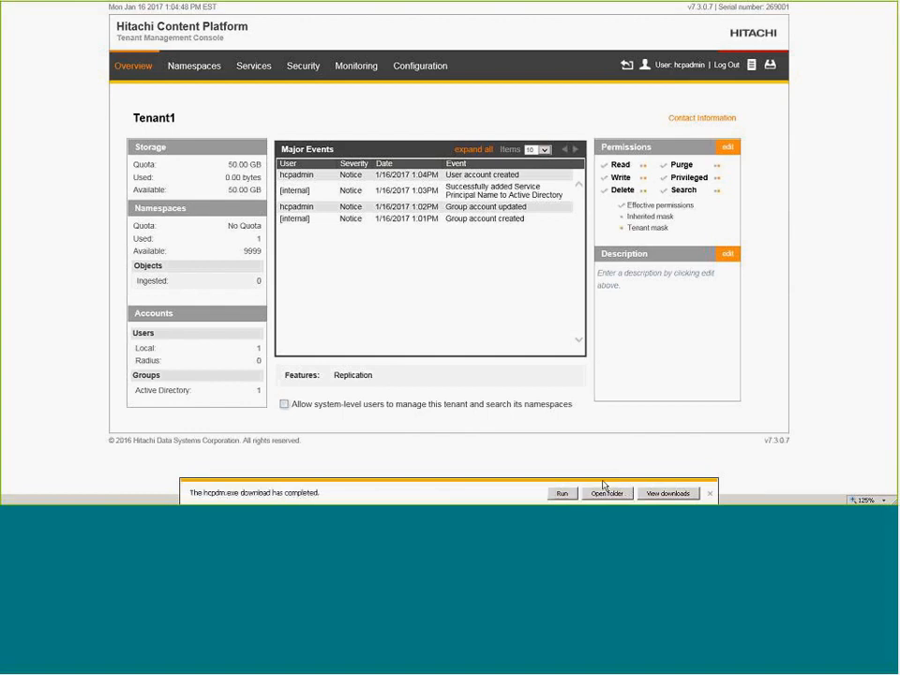
- Open the download folder and run hcpdm.exe, allowing it past the security warning
left_click(605, 494)
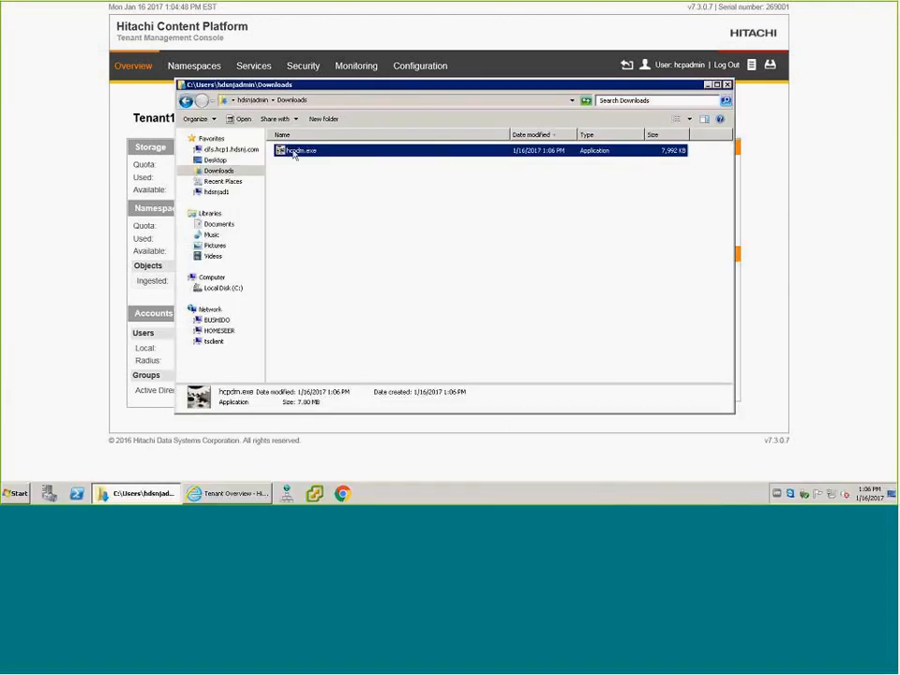
double_click(294, 151)
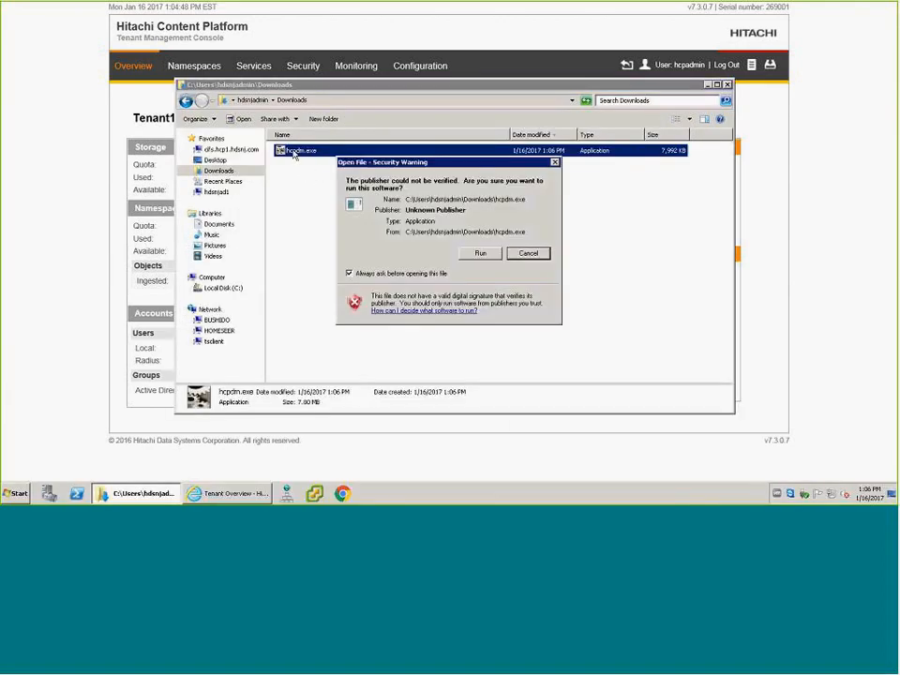
left_click(481, 254)
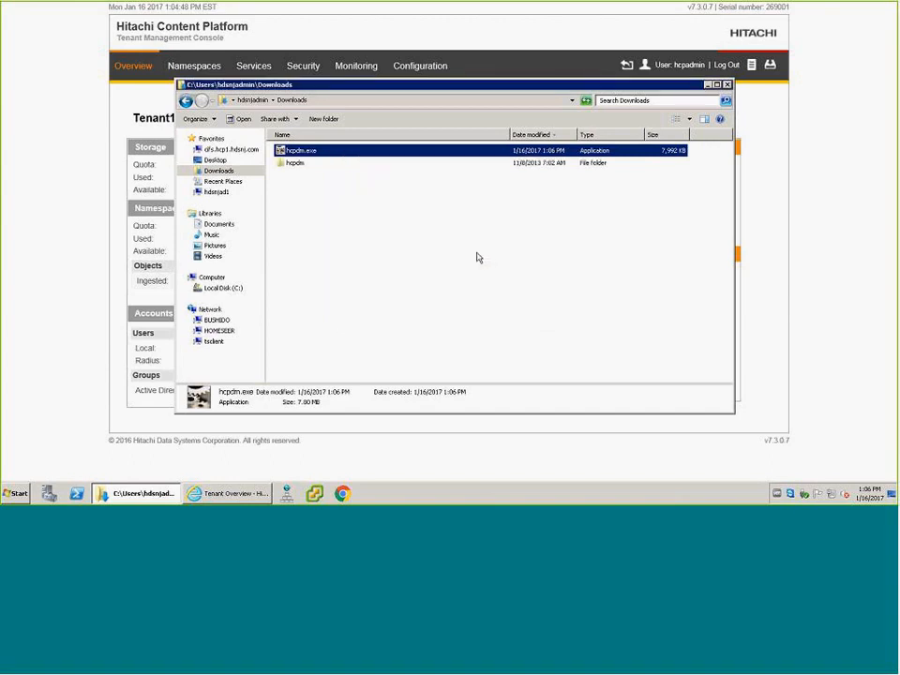
- Launch migrator.bat from the bin folder of the extracted hcpdm directory
double_click(292, 165)
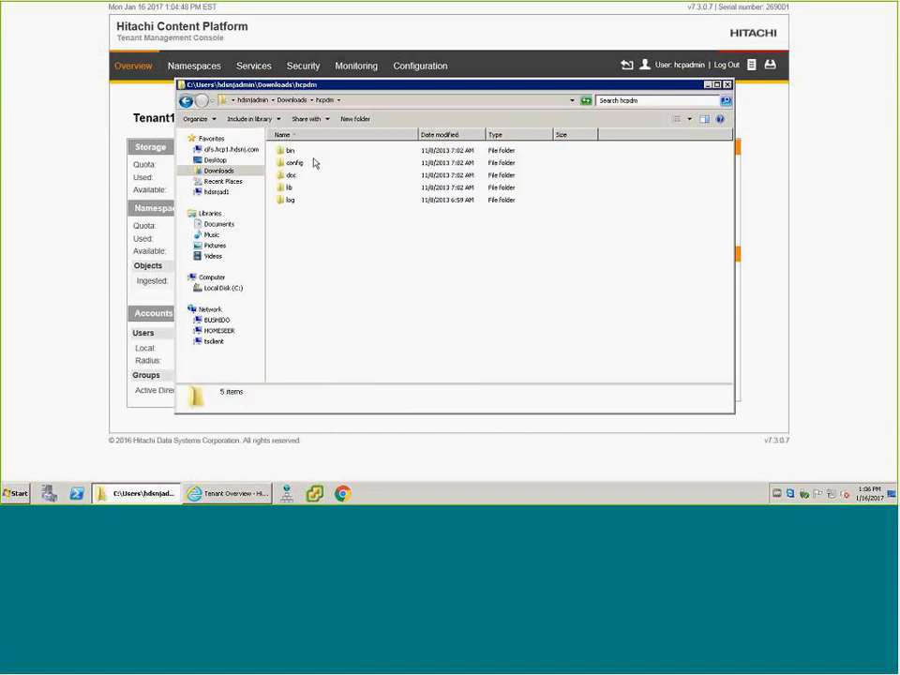
double_click(293, 155)
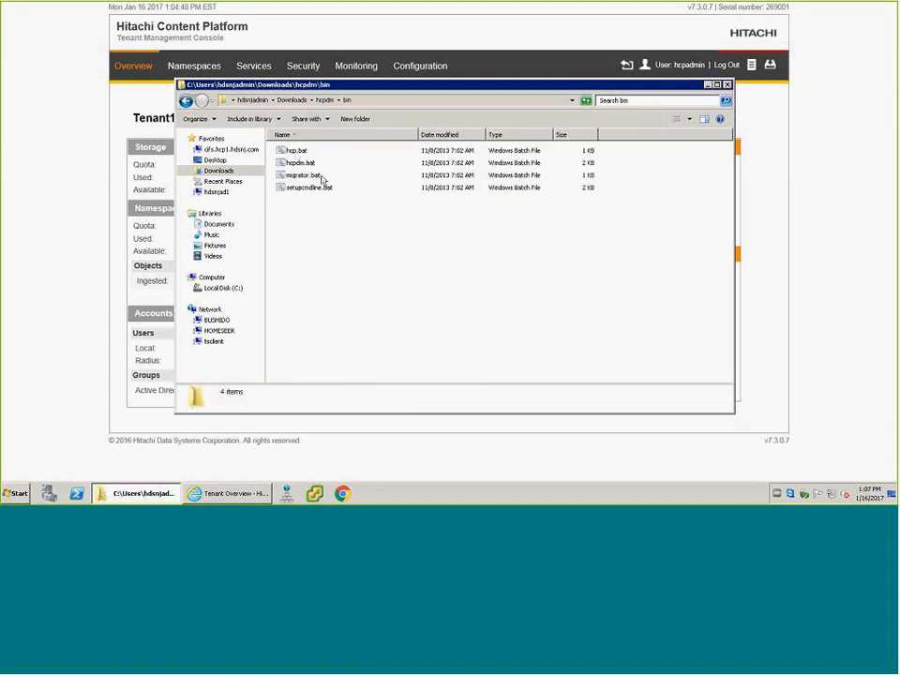
left_click(322, 179)
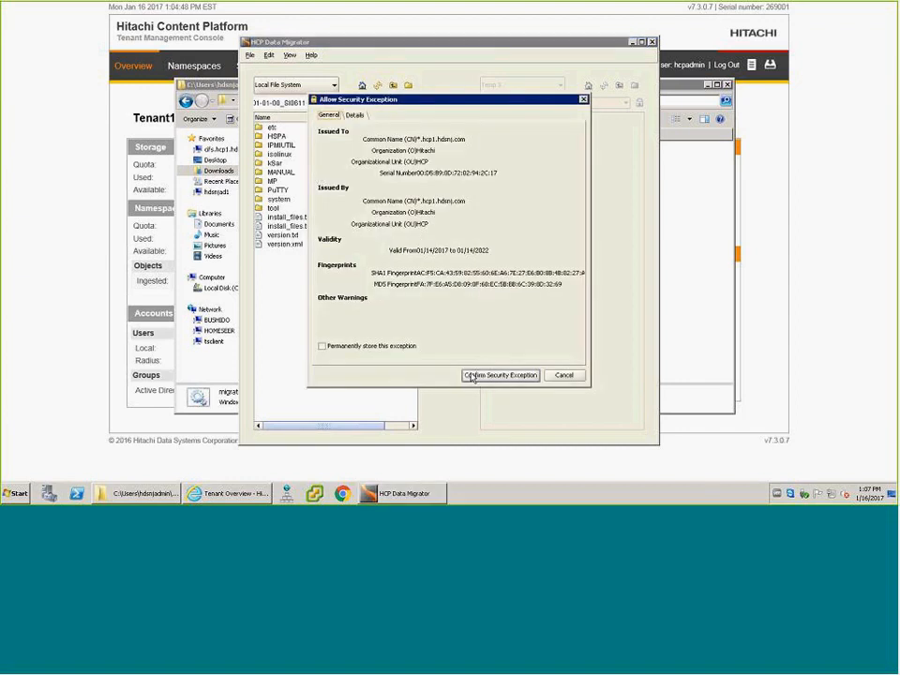
- Permanently store and confirm the security exception for the HCP certificate, and dismiss the profile error
left_click(402, 348)
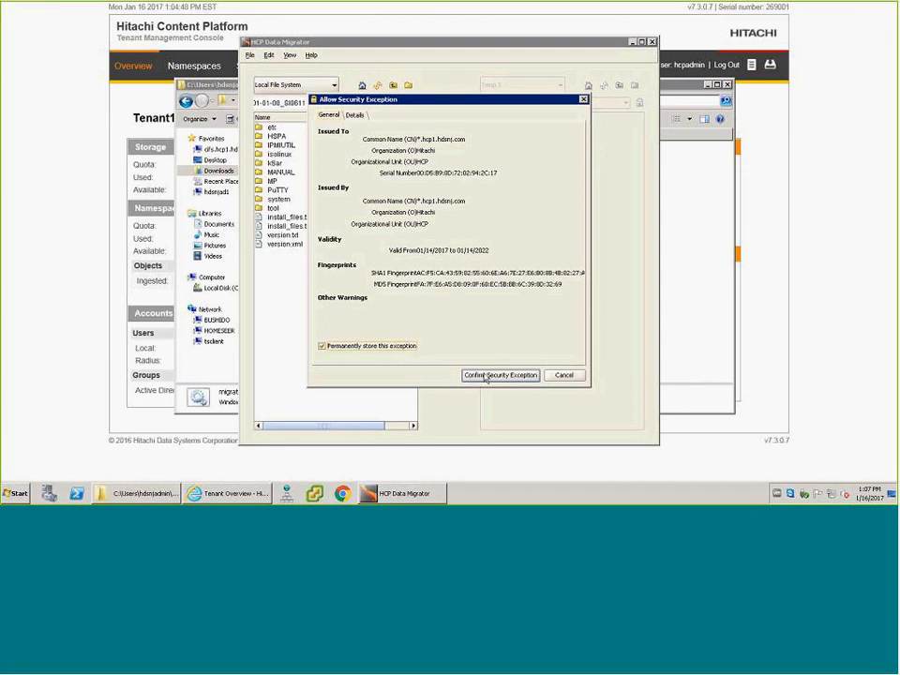
left_click(497, 377)
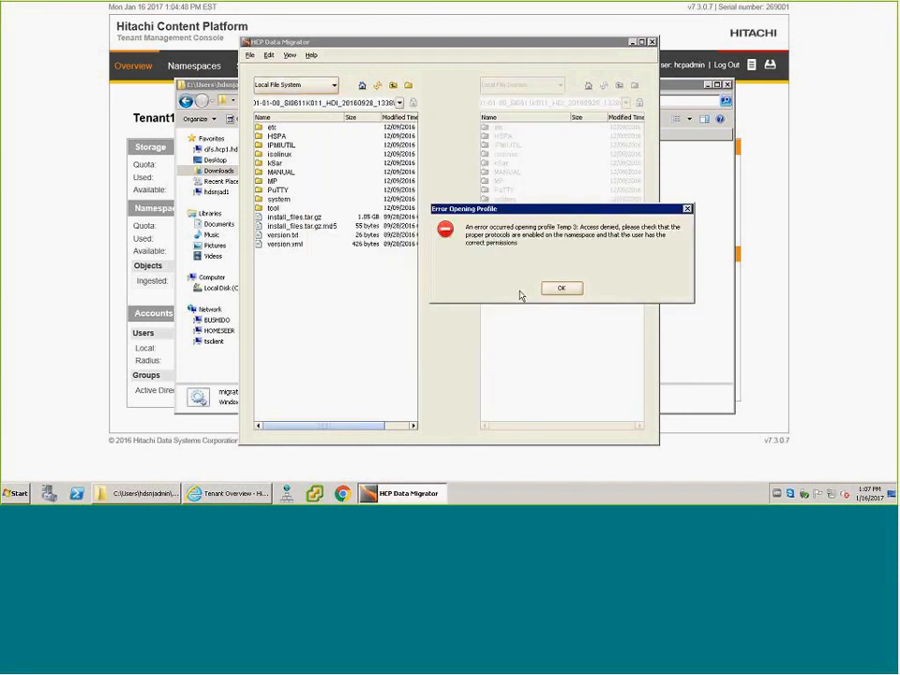
left_click(561, 288)
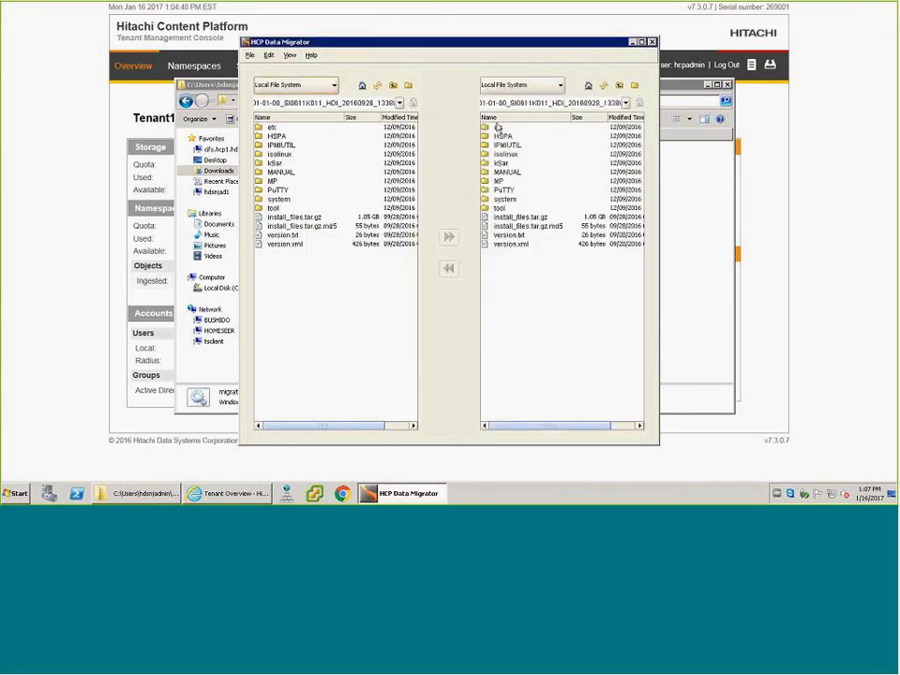
left_click(334, 85)
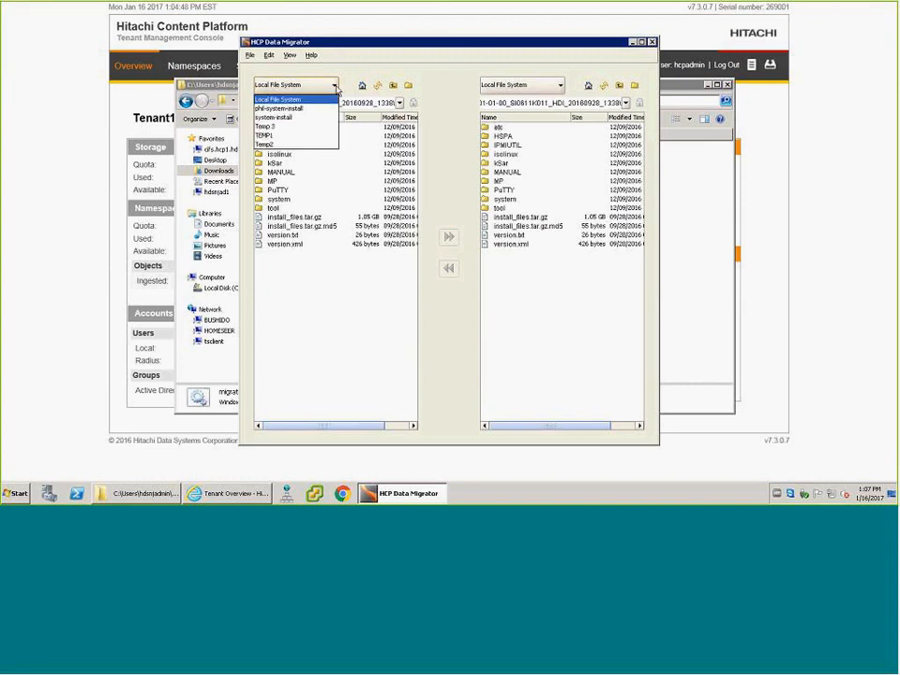
left_click(337, 88)
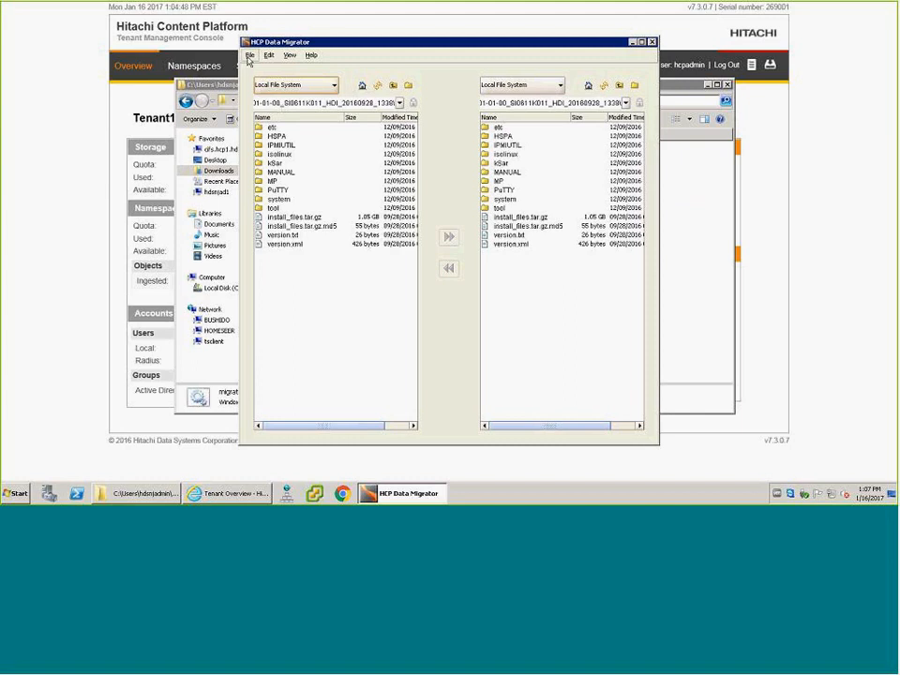
- Start a namespace profile named Namespace1, type HCP namespace - 6.0 or later, connecting by domain name to hcp1.hdsnj.com with SSL
left_click(249, 56)
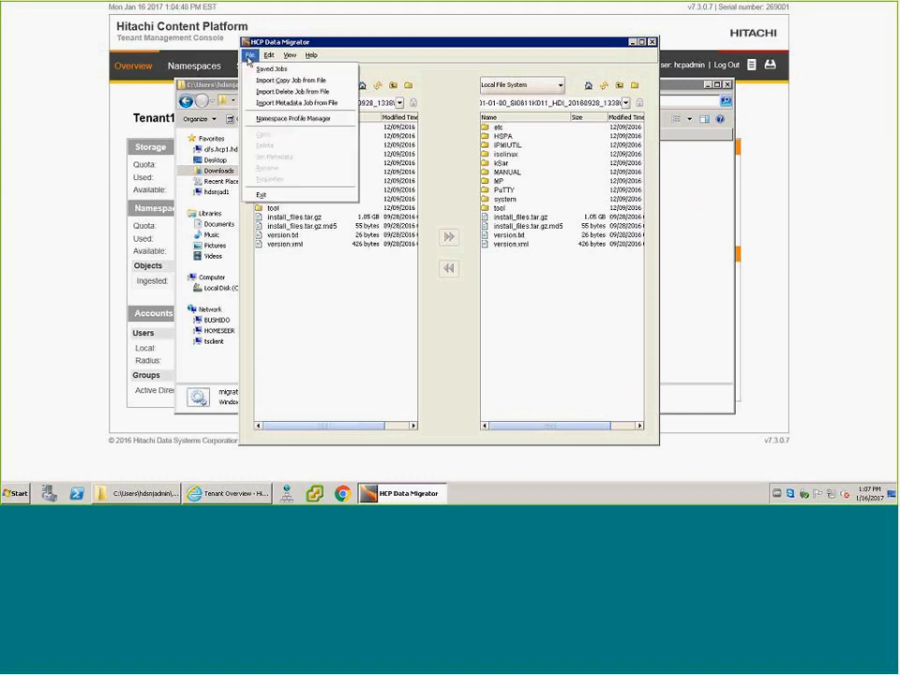
left_click(308, 122)
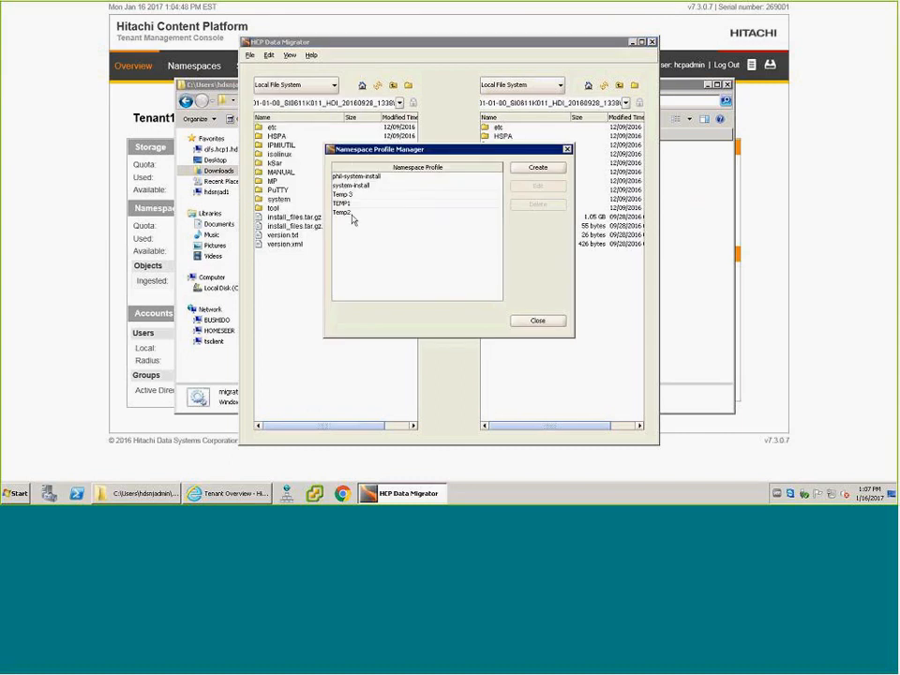
left_click(536, 169)
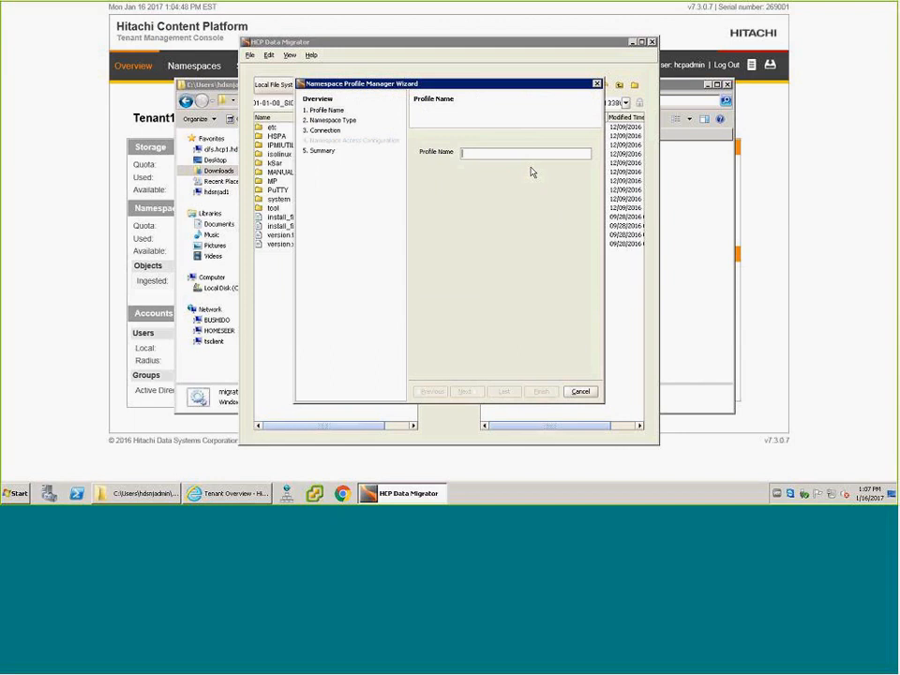
type("Namespace")
left_click(469, 394)
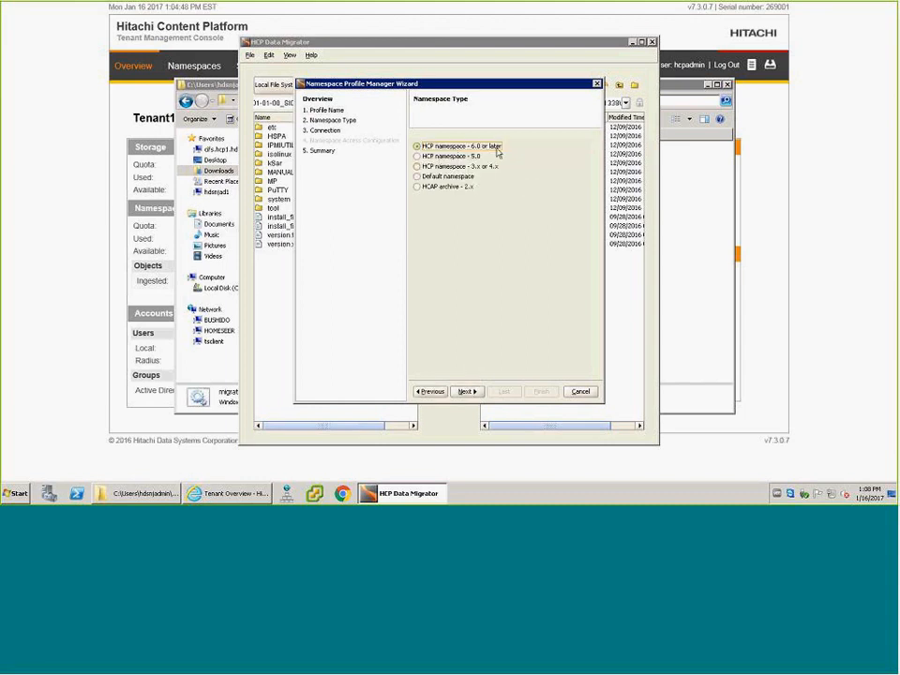
left_click(466, 393)
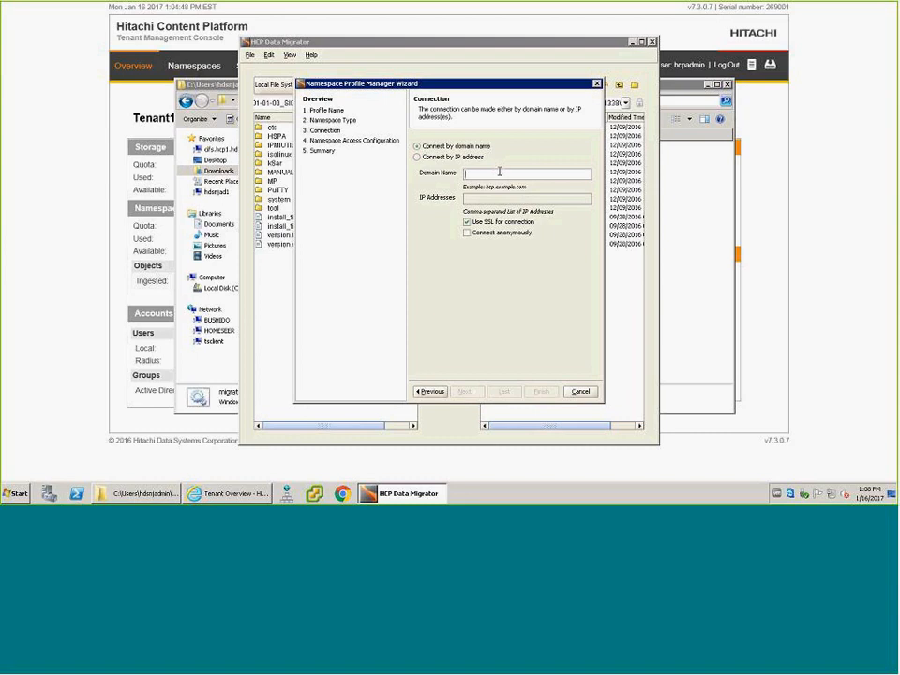
type("hcp1.hdsnj.com")
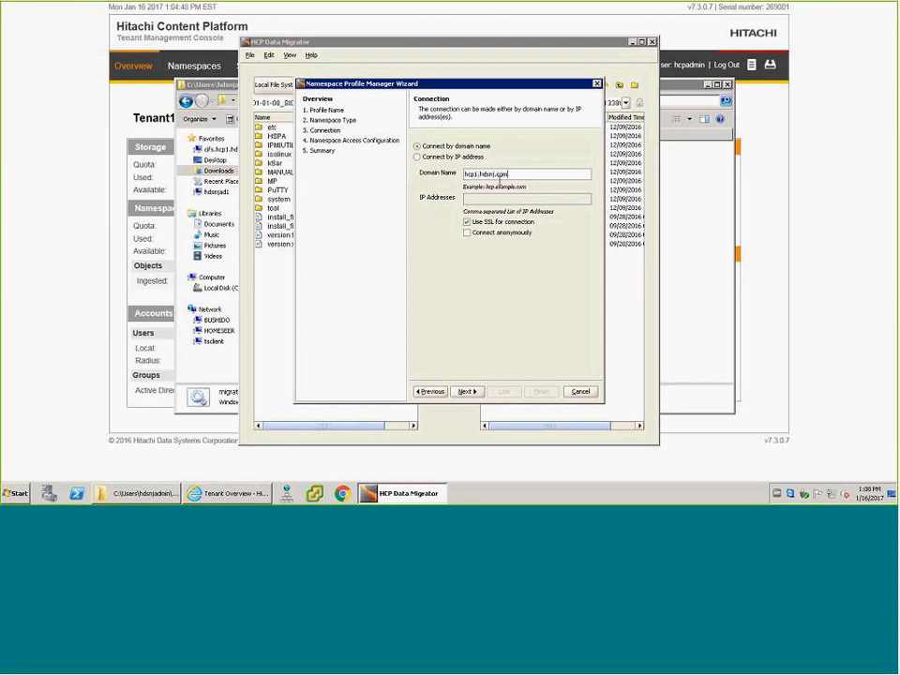
left_click(466, 392)
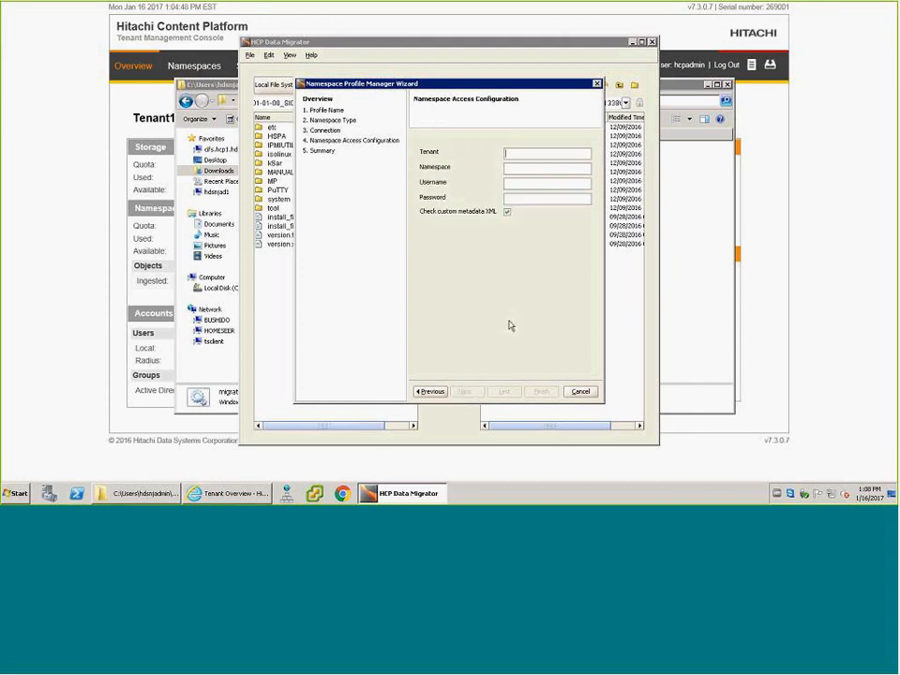
- Configure the profile's namespace access with tenant Tenant1, namespace Namespace1, username User1 and the account password
type("Tenant1")
left_click(557, 168)
type("Nameps")
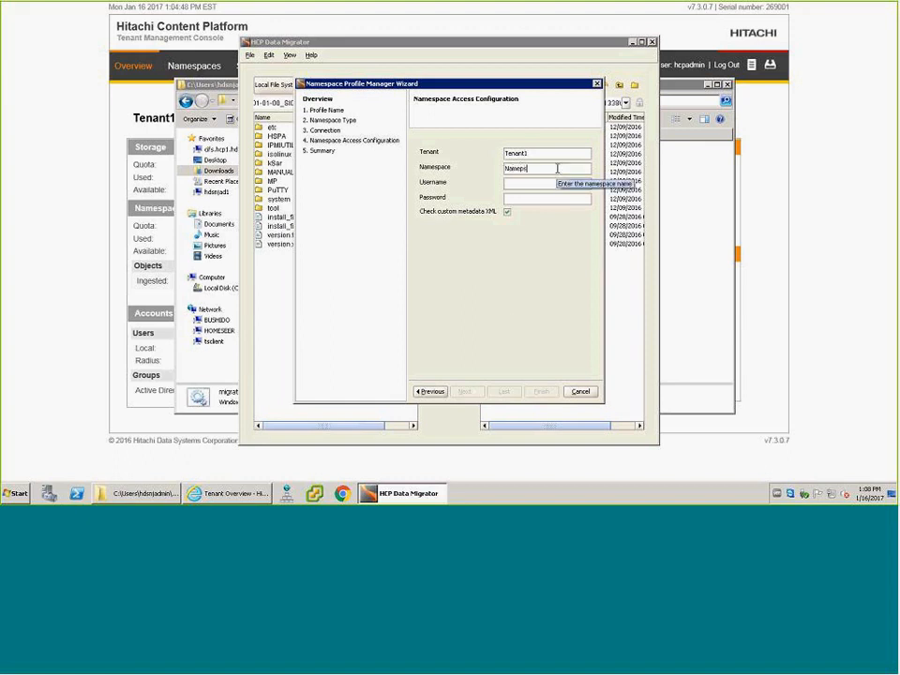
key("BackSpace")
key("BackSpace")
type("space1")
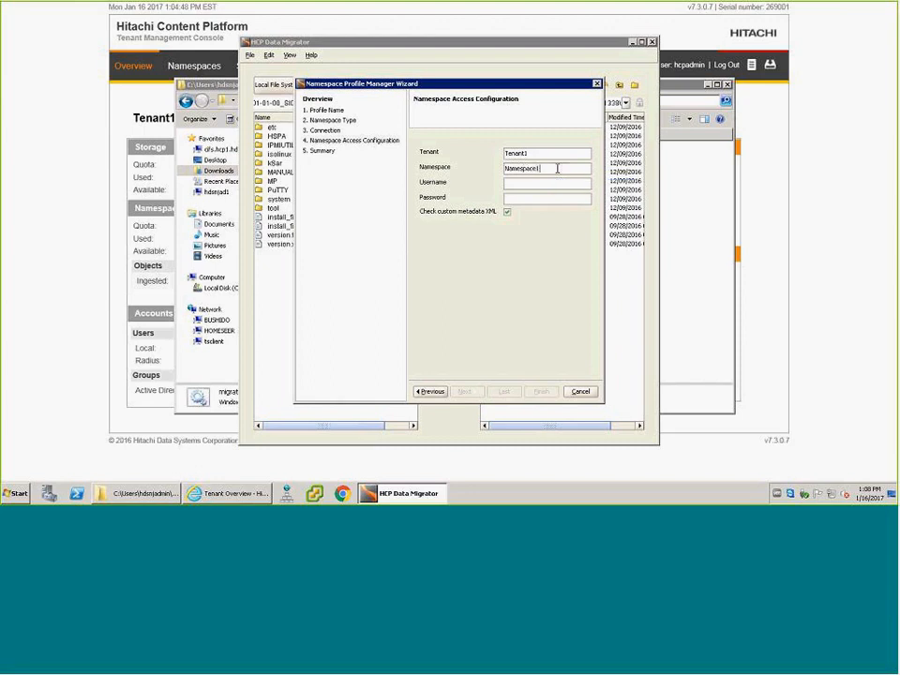
left_click(548, 184)
type("User1")
left_click(540, 199)
type("********")
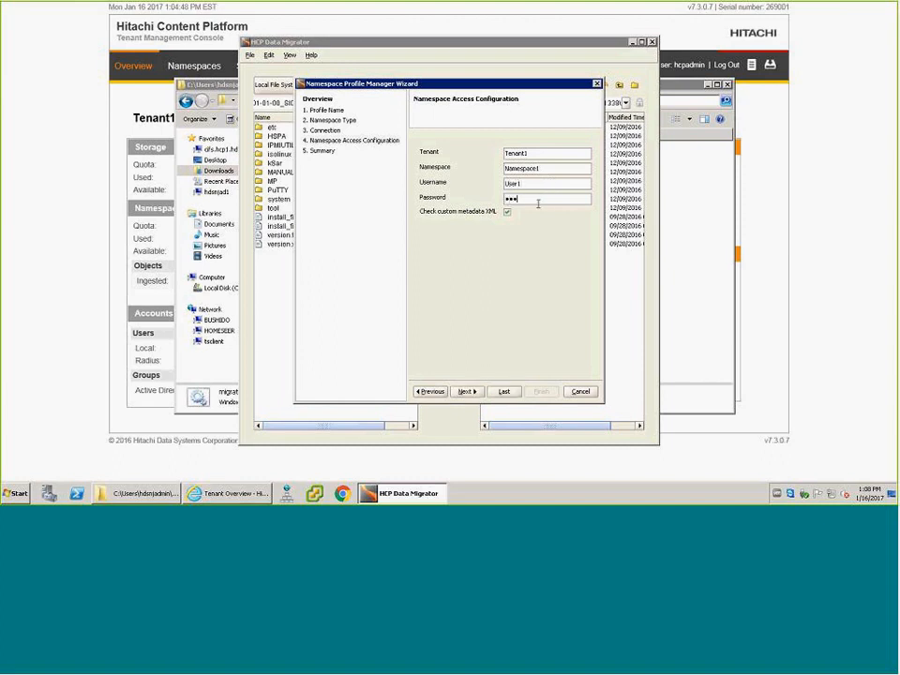
type("***")
left_click(466, 392)
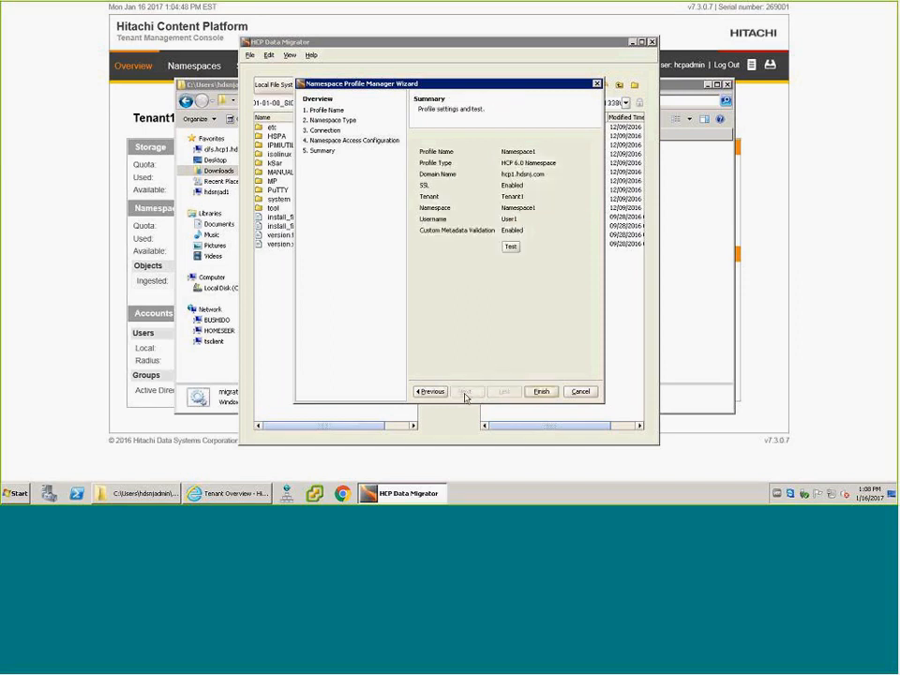
- Test the new profile's connection, then save the profile and close the Namespace Profile Manager
left_click(511, 248)
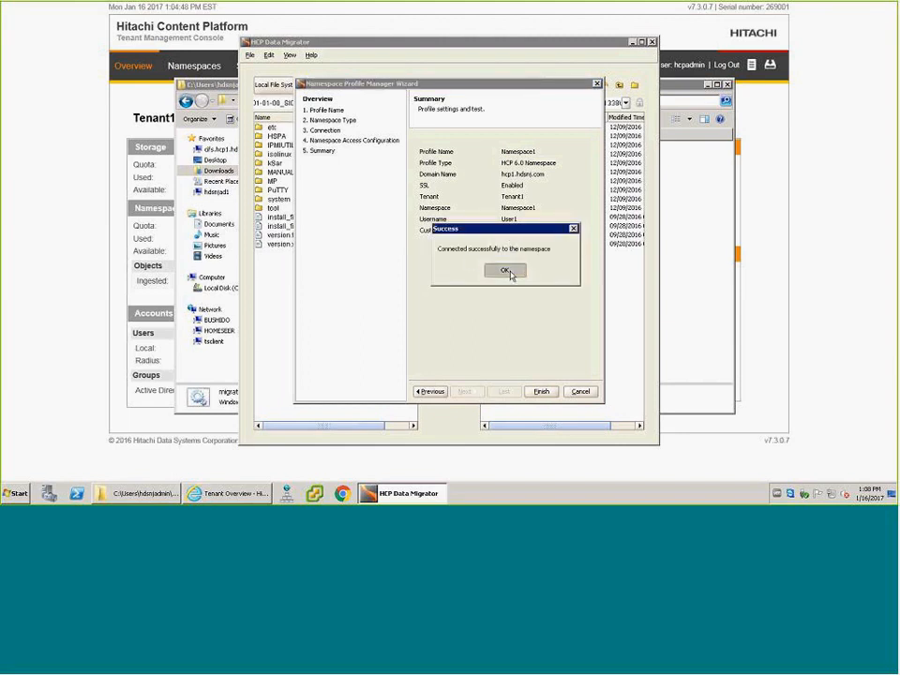
left_click(506, 271)
left_click(540, 392)
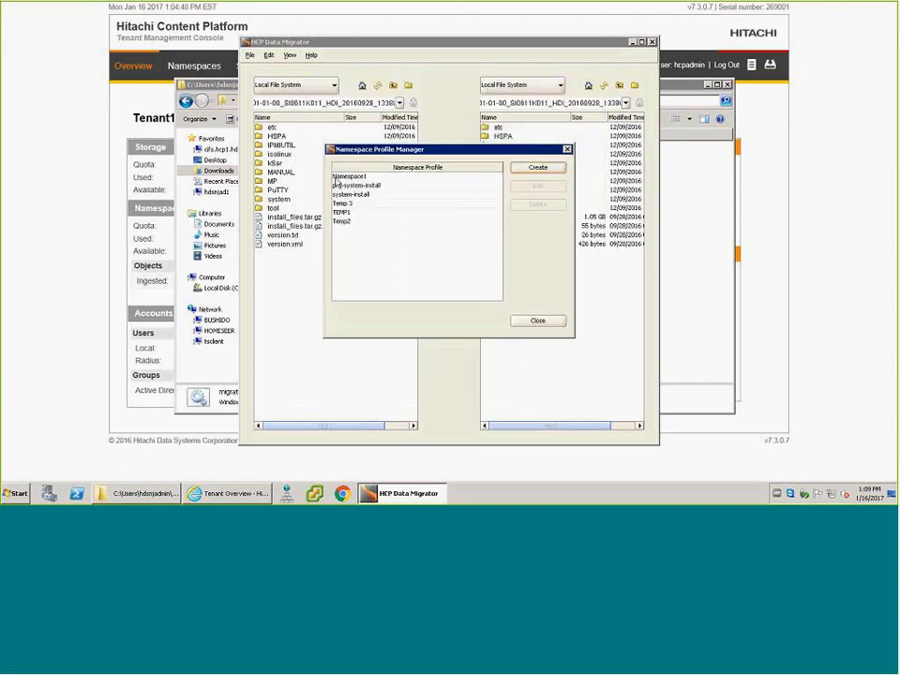
left_click(523, 323)
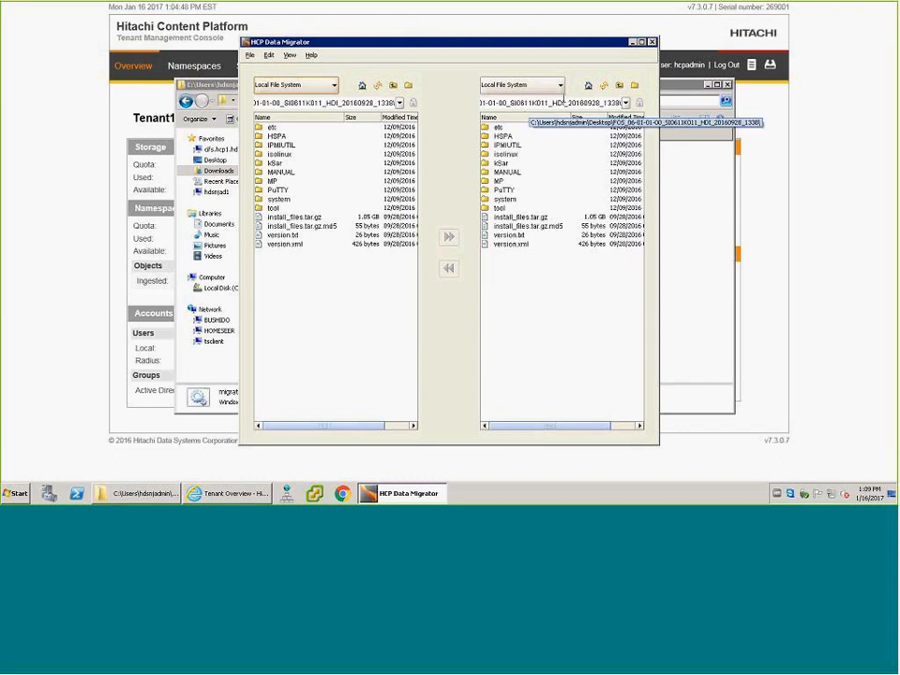
- Load the Namespace1 profile as the copy destination opposite the local file system
left_click(553, 86)
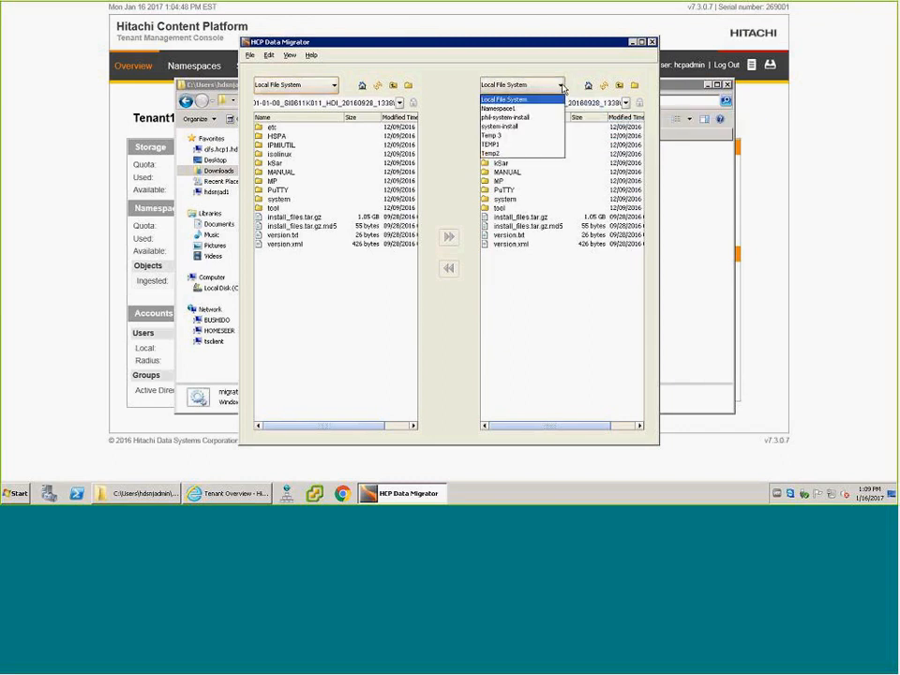
left_click(523, 108)
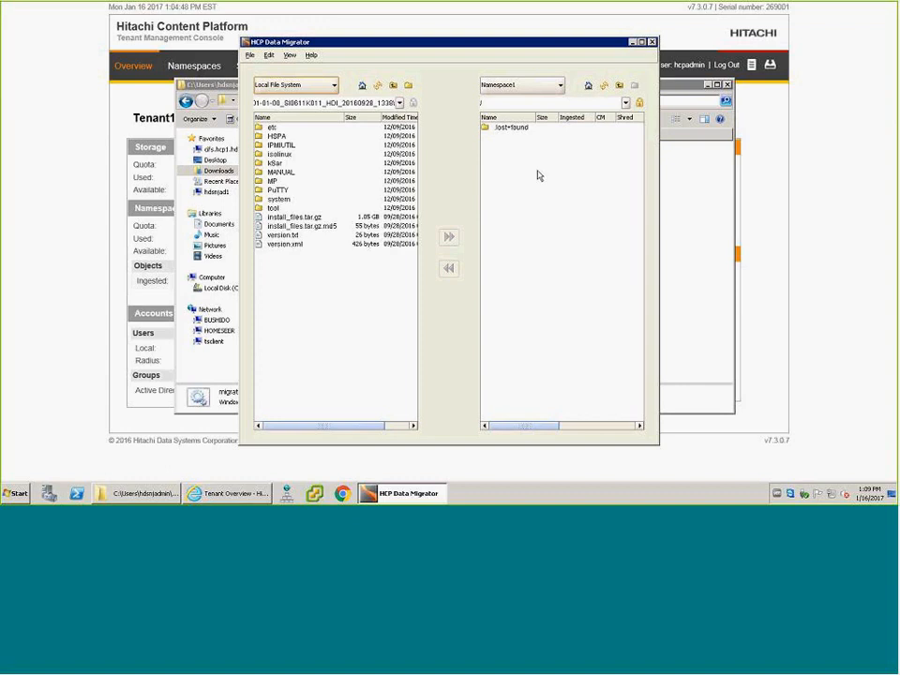
right_click(534, 175)
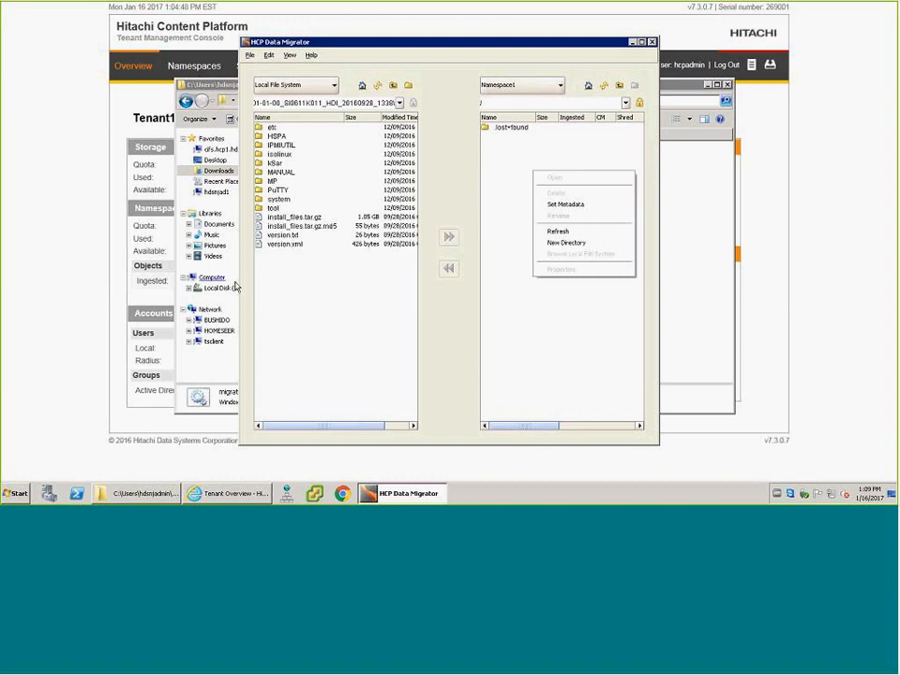
- Copy install_files.tar.gz, install_files.tar.gz.md5, version.txt and version.xml from the local folder to the root of Namespace1
left_click(293, 217)
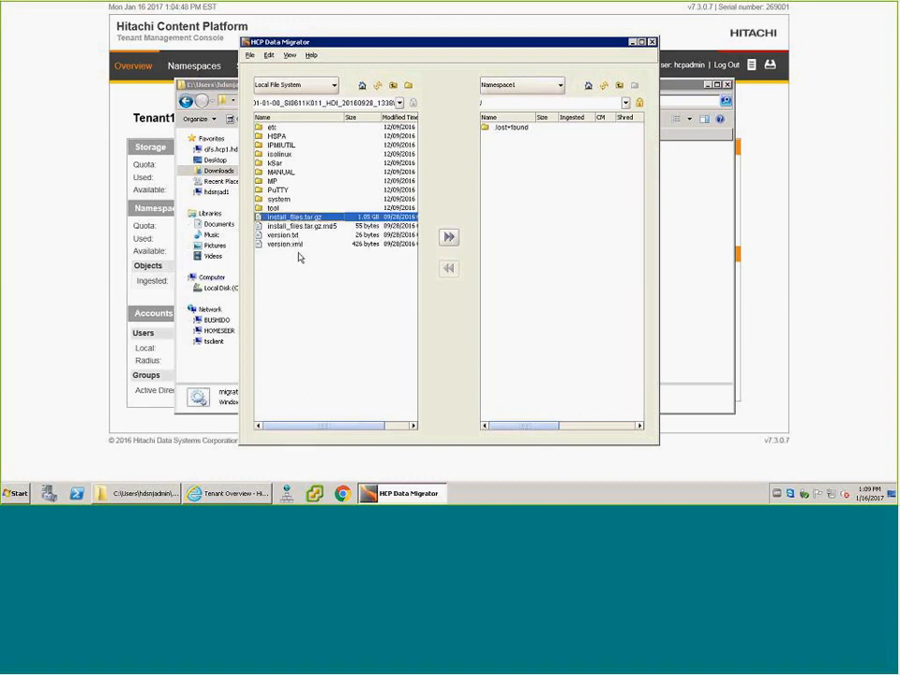
left_click(284, 244, "shift")
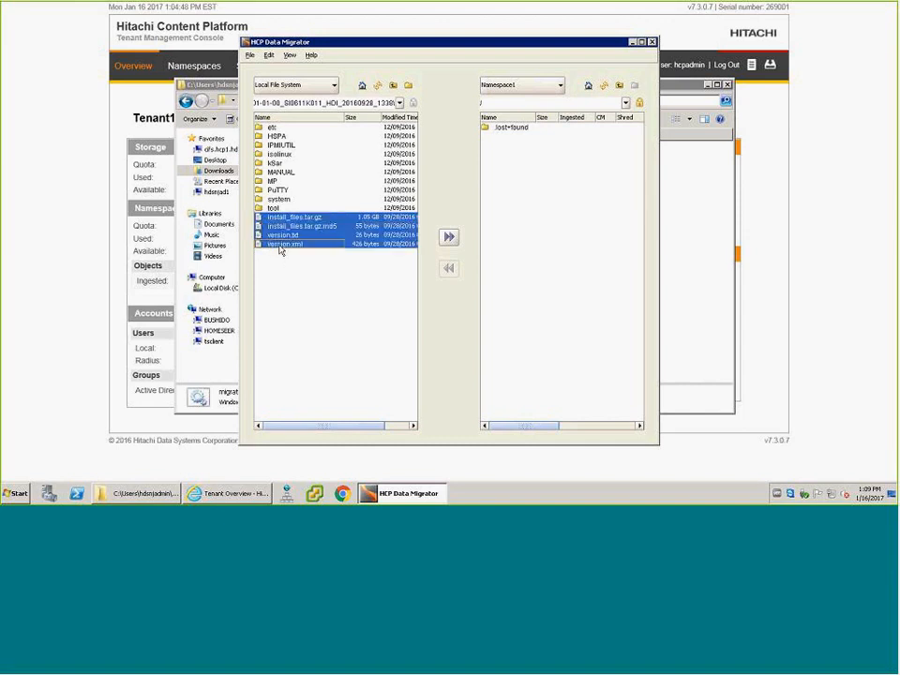
left_click(448, 238)
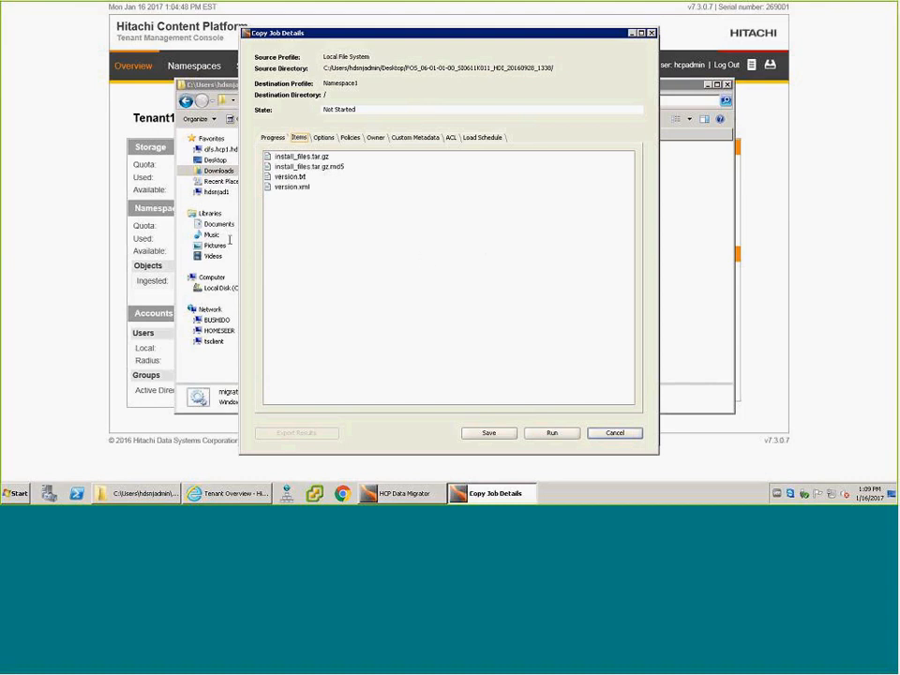
left_click(556, 434)
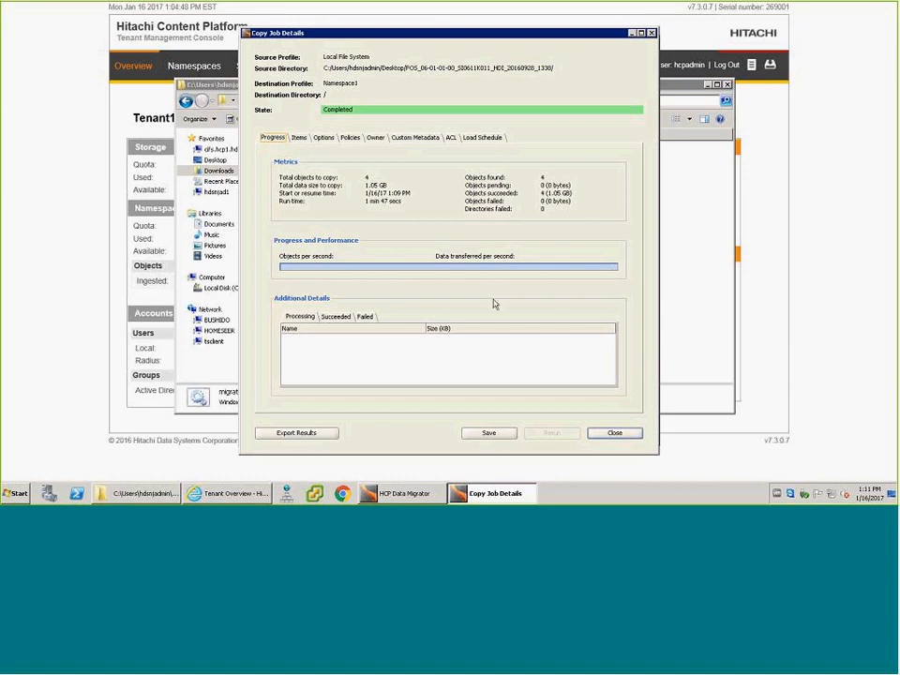
left_click(617, 433)
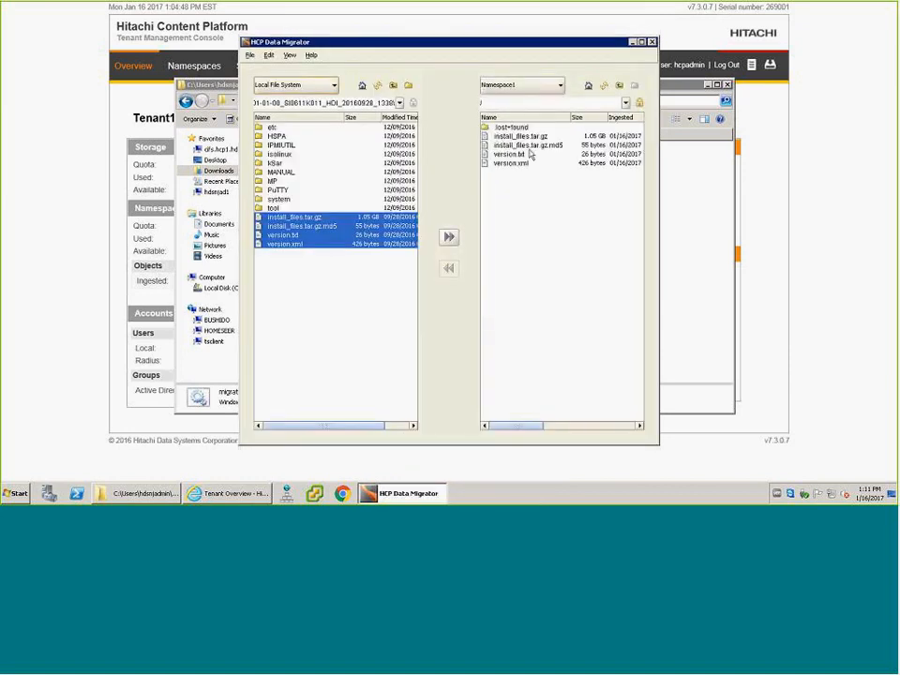
mouse_move(529, 154)
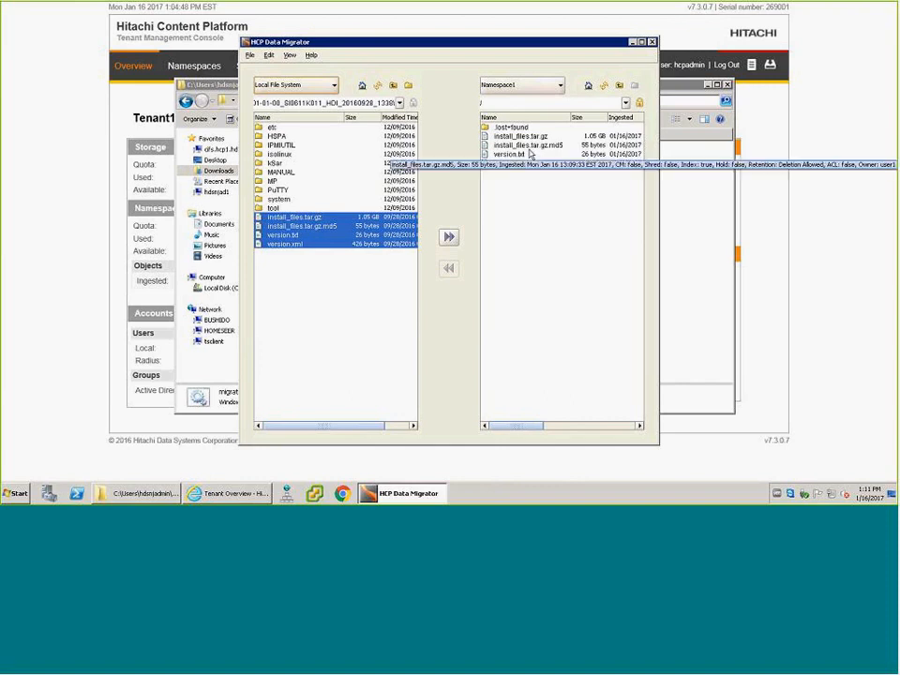